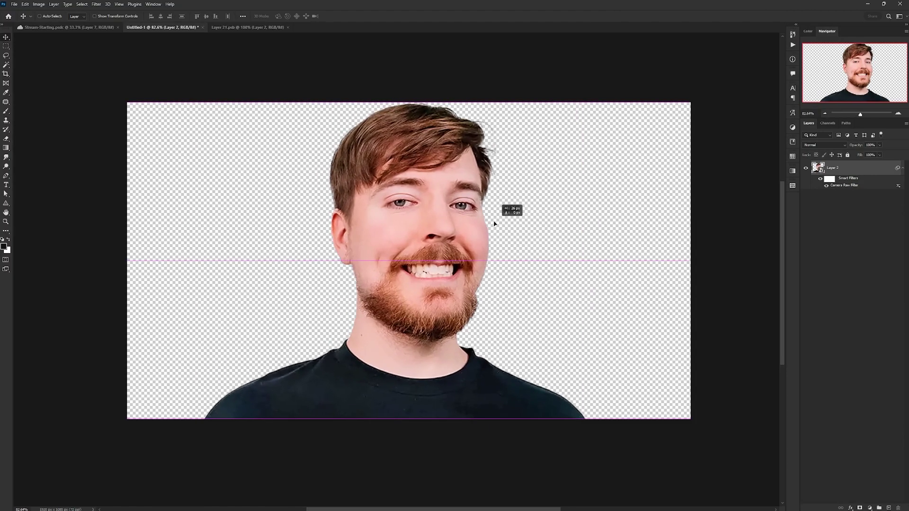
- Raise Layer 2's Camera Raw Clarity from +15 to +43, apply it, and lower the filter's blending opacity
double_click(836, 185)
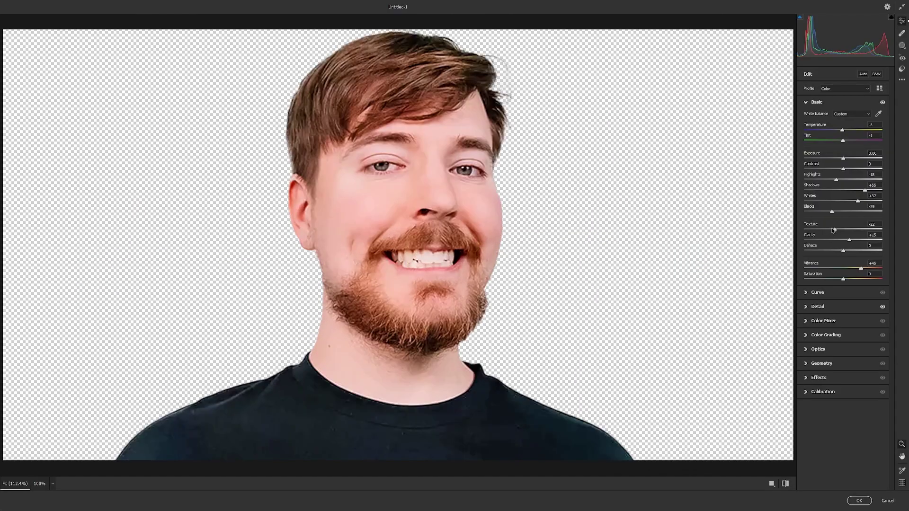
left_click_drag(849, 241, 859, 240)
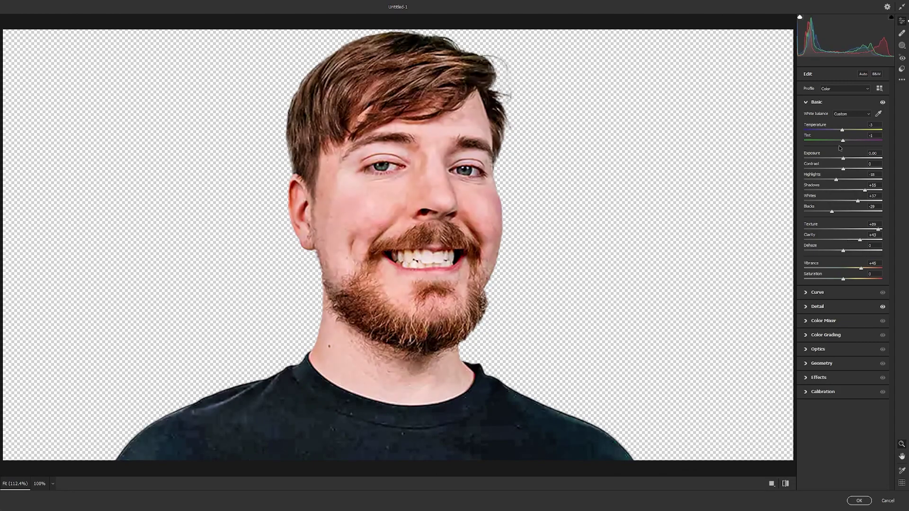
key("Return")
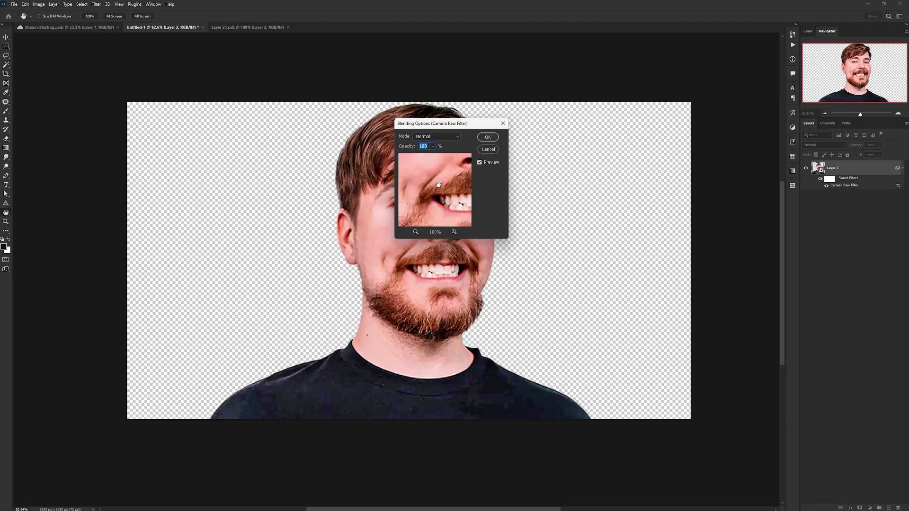
type("0")
key("Return")
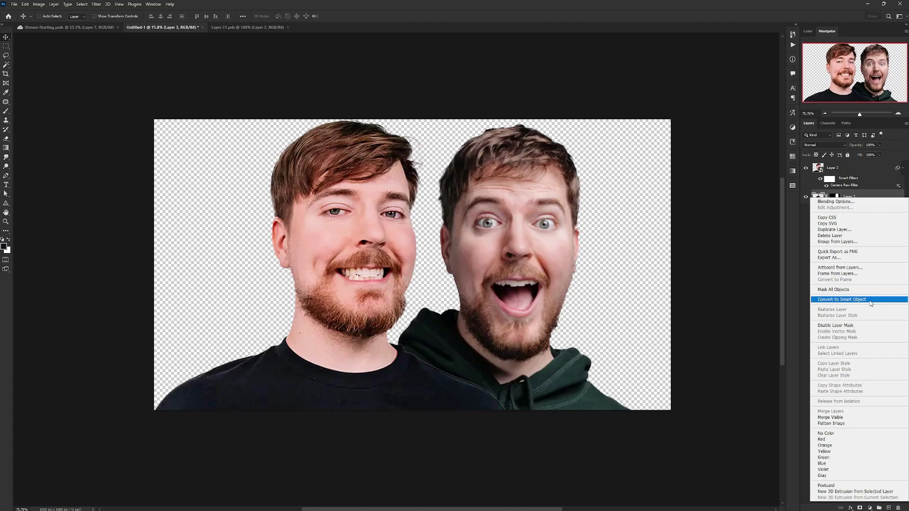
- Convert the second portrait on Layer 3 to a smart object from its context menu
left_click(869, 300)
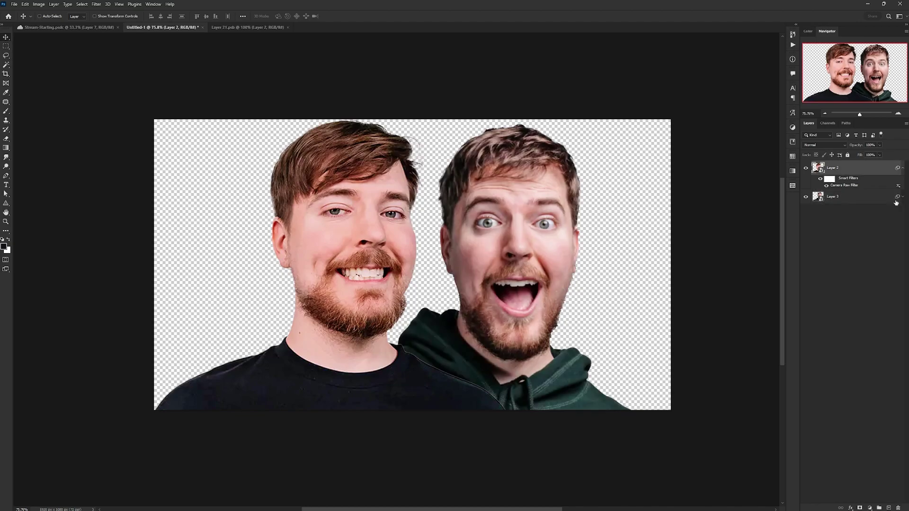
- Drag across the Layer 4 island image area in Untitled-1
left_click_drag(533, 229, 524, 229)
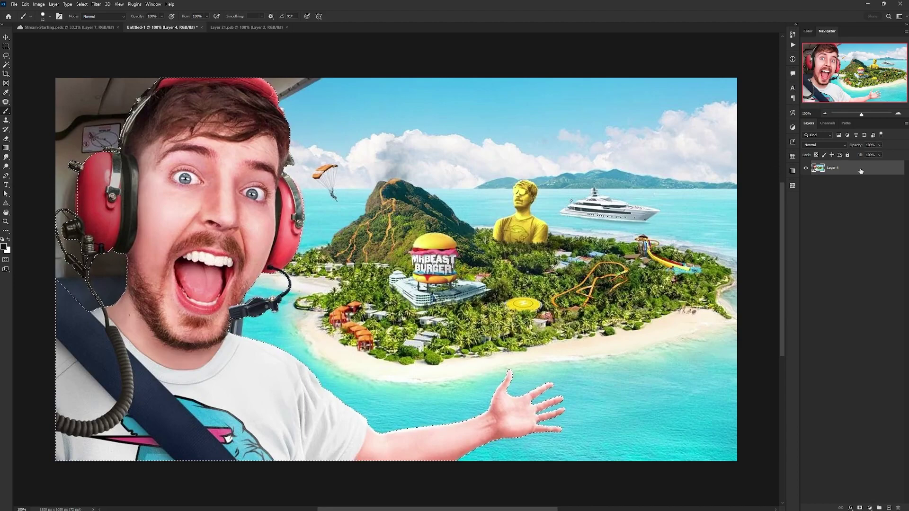
- Add a layer mask from the person selection and paint on it with a new foreground colour
left_click(860, 508)
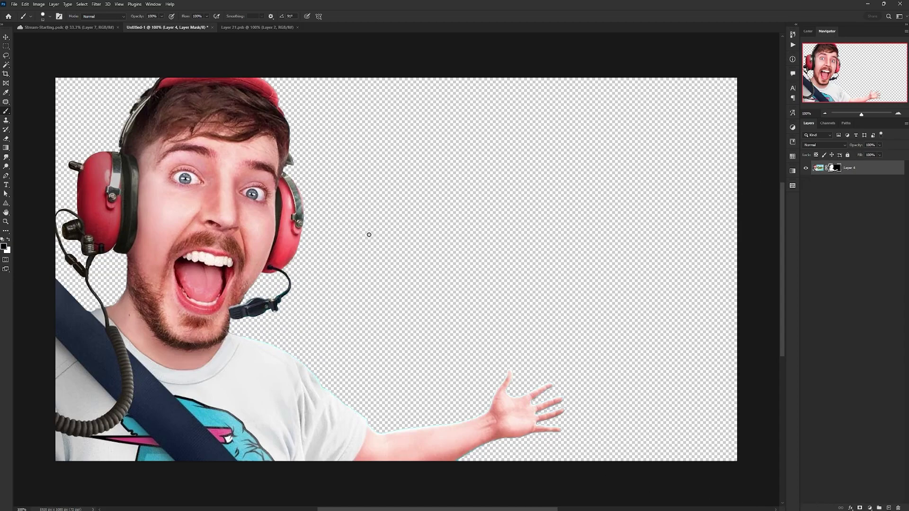
left_click(4, 246)
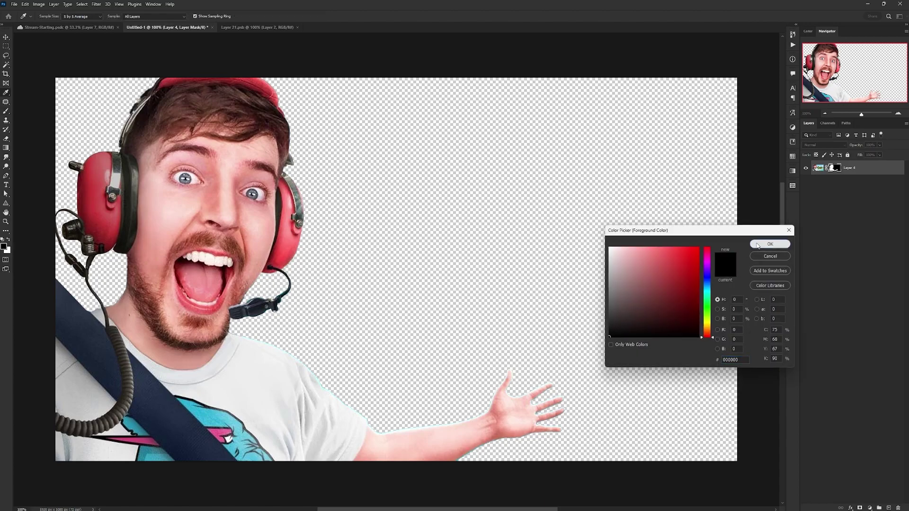
left_click(758, 245)
mouse_move(284, 165)
left_mouse_down()
mouse_move(151, 216)
mouse_move(247, 212)
mouse_move(178, 270)
mouse_move(271, 271)
mouse_move(142, 303)
mouse_move(157, 218)
mouse_move(138, 217)
mouse_move(239, 157)
mouse_move(275, 159)
mouse_move(242, 201)
mouse_move(166, 258)
mouse_move(210, 199)
mouse_move(266, 238)
mouse_move(284, 208)
left_mouse_up()
- Zoom in and paint black on the mask over the grey strip beside the hair
scroll(284, 157, "up", 4)
key("x")
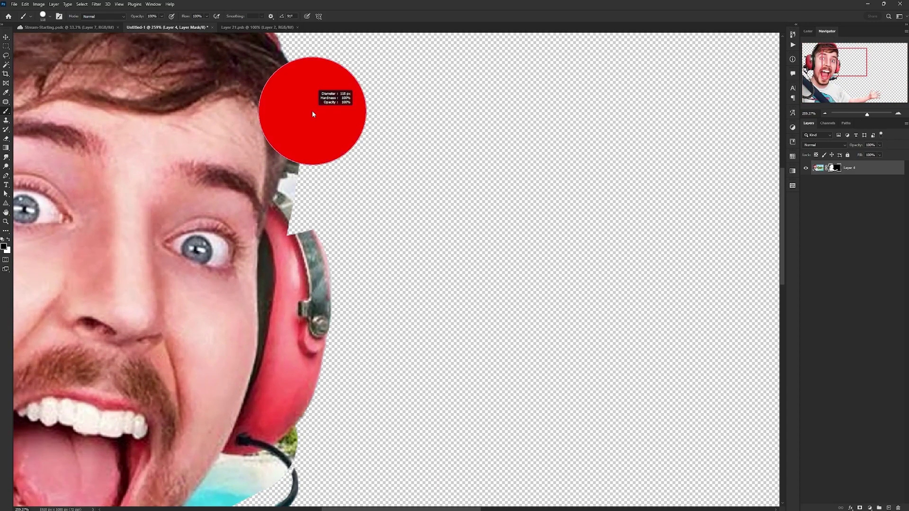
scroll(294, 110, "up", 1)
scroll(294, 110, "up", 1)
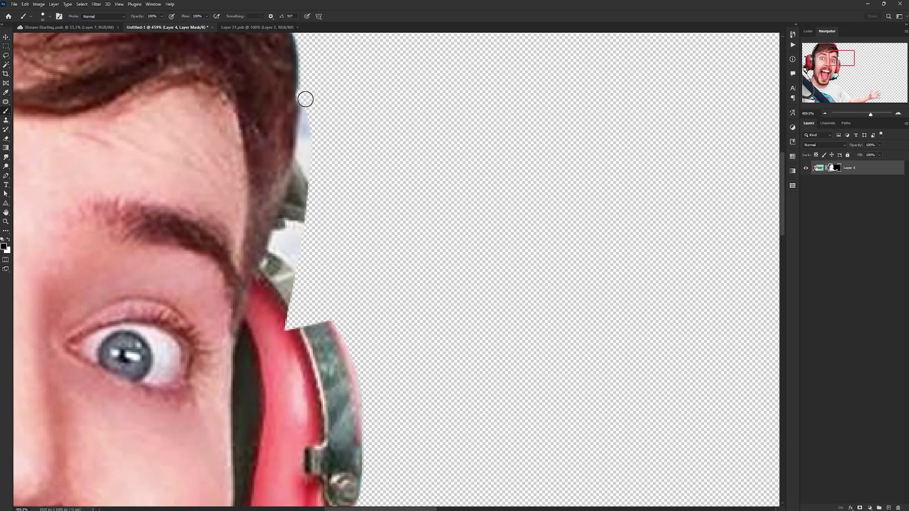
left_click_drag(296, 176, 284, 222)
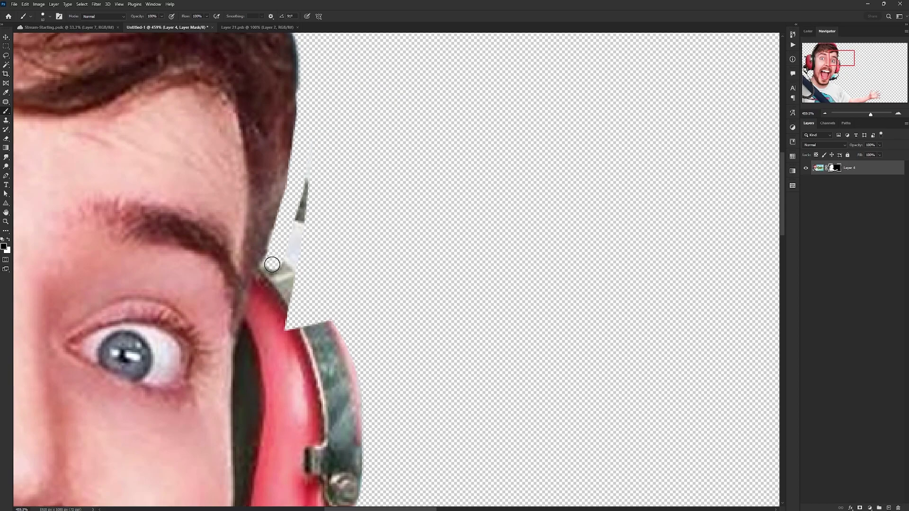
key("bracketright")
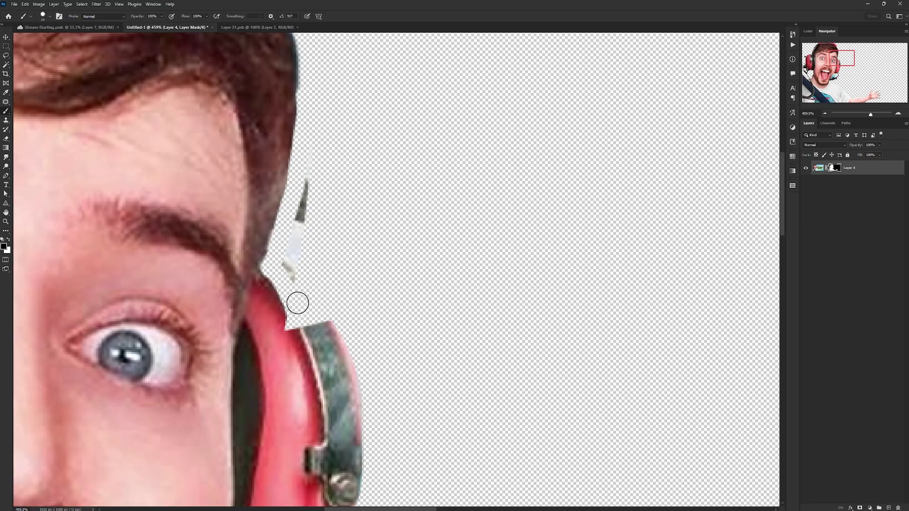
left_click_drag(295, 239, 308, 172)
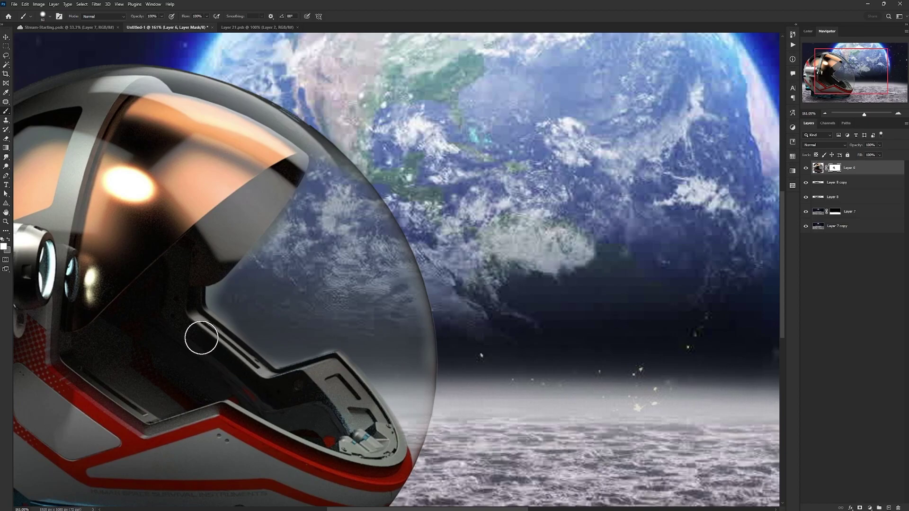
- Choose a mid-grey colour and paint it on Layer 6's mask over the visor
scroll(284, 308, "down", 2)
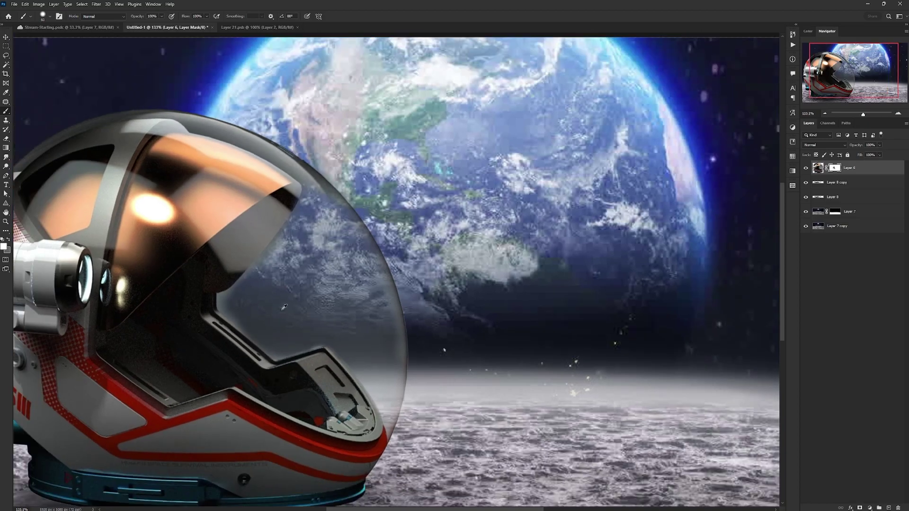
left_click(6, 250)
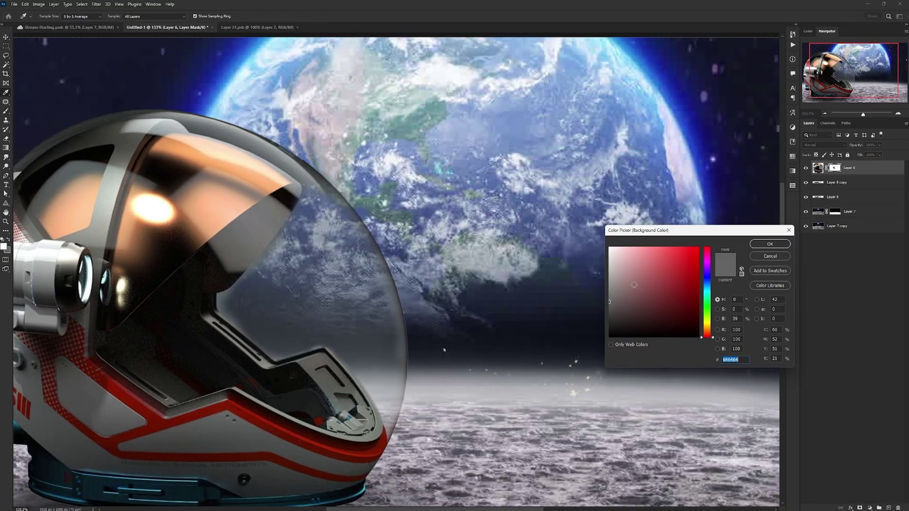
left_click(755, 247)
mouse_move(333, 272)
left_mouse_down()
mouse_move(335, 155)
mouse_move(329, 257)
left_mouse_up()
- Pick a lighter grey and paint it over the visor to fade the Earth's clouds
key("i")
left_click(6, 250)
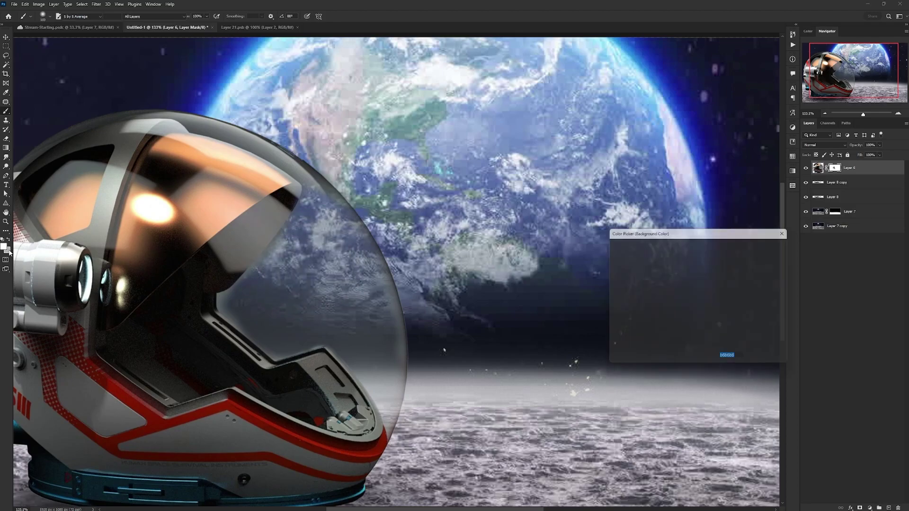
left_click(770, 244)
key("b")
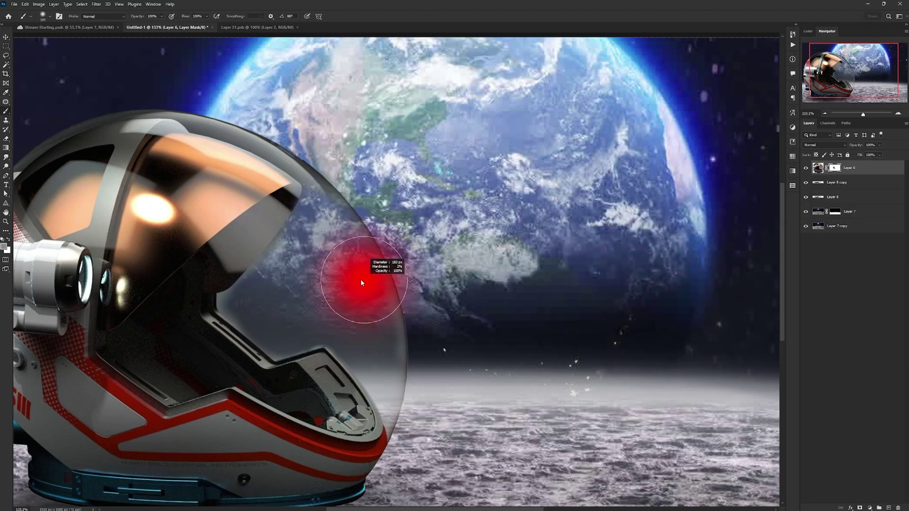
left_click_drag(328, 243, 376, 345)
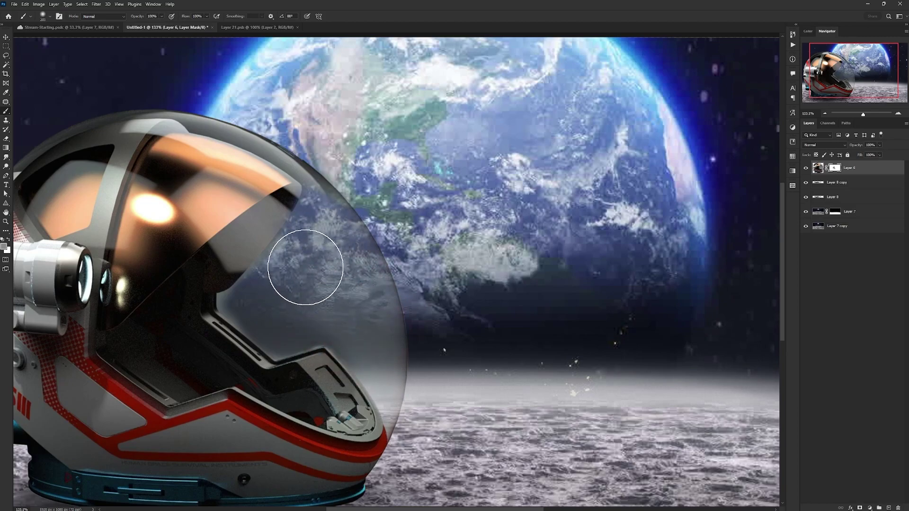
key("ctrl+0")
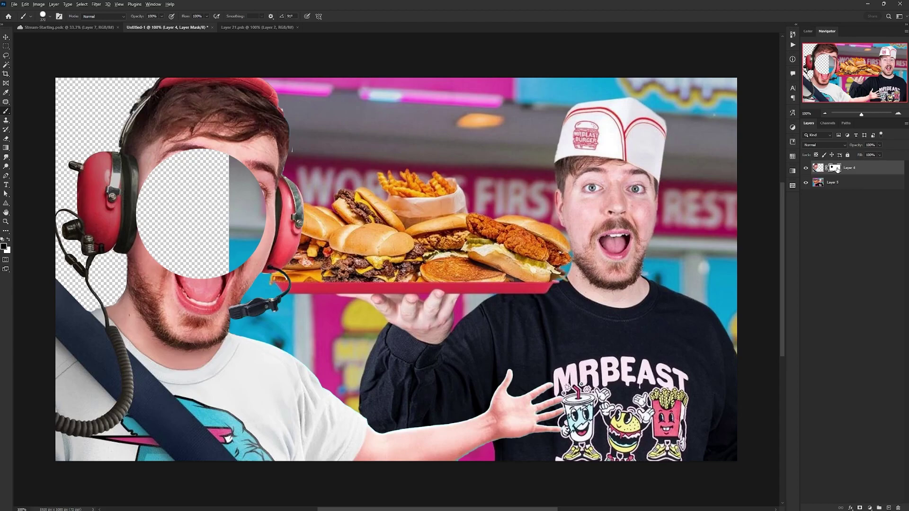
- Move the circular face mask onto Layer 5 and slide it right onto the second man's face
left_click_drag(836, 169, 837, 183)
left_click(836, 184)
key("v")
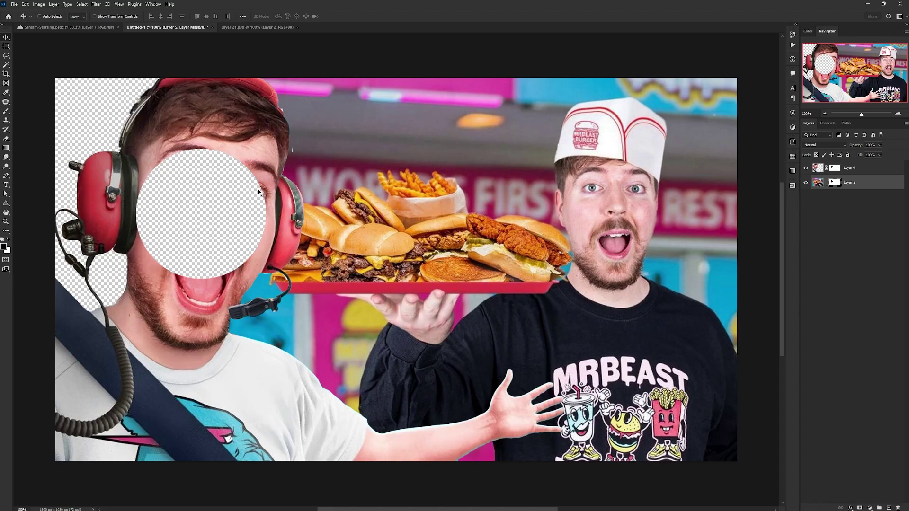
left_click_drag(324, 199, 661, 199)
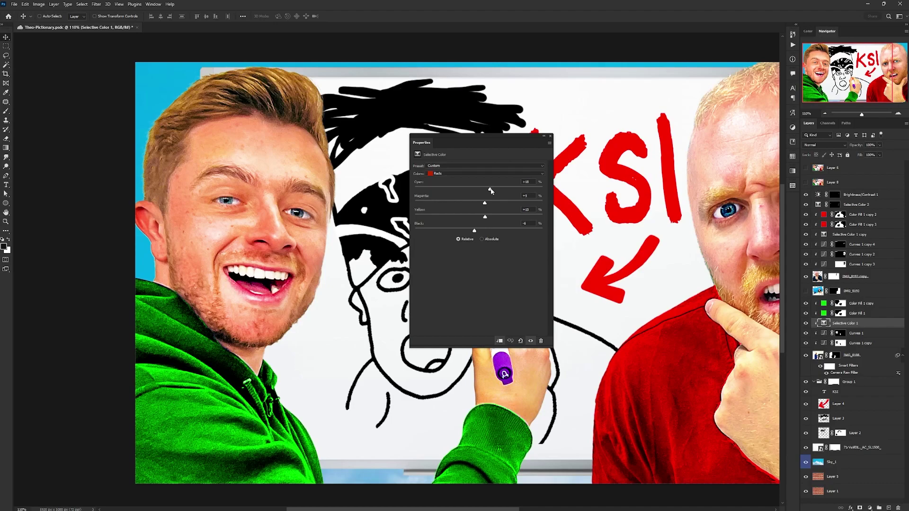
- Set the Selective Color Neutrals to Cyan +37 and Black +4
left_click(472, 174)
left_click(469, 216)
left_click_drag(495, 192, 478, 204)
mouse_move(476, 232)
left_mouse_down()
mouse_move(487, 231)
mouse_move(480, 233)
left_mouse_up()
- Return to Reds, close Properties, and toggle Selective Color 1 on and off to compare
left_click(478, 173)
left_click(478, 199)
left_click(478, 173)
left_click(478, 178)
left_click(551, 136)
scroll(428, 195, "down", 5)
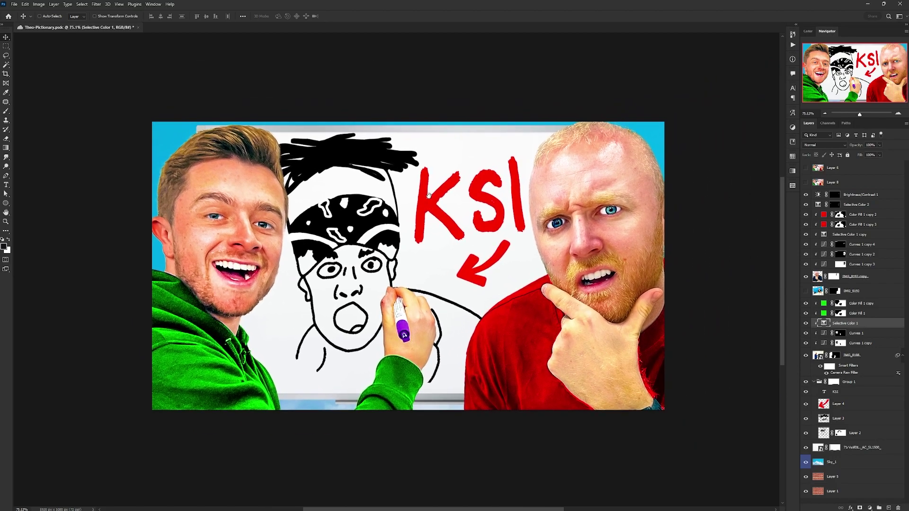
left_click(805, 324)
left_click(805, 324)
left_click(805, 324)
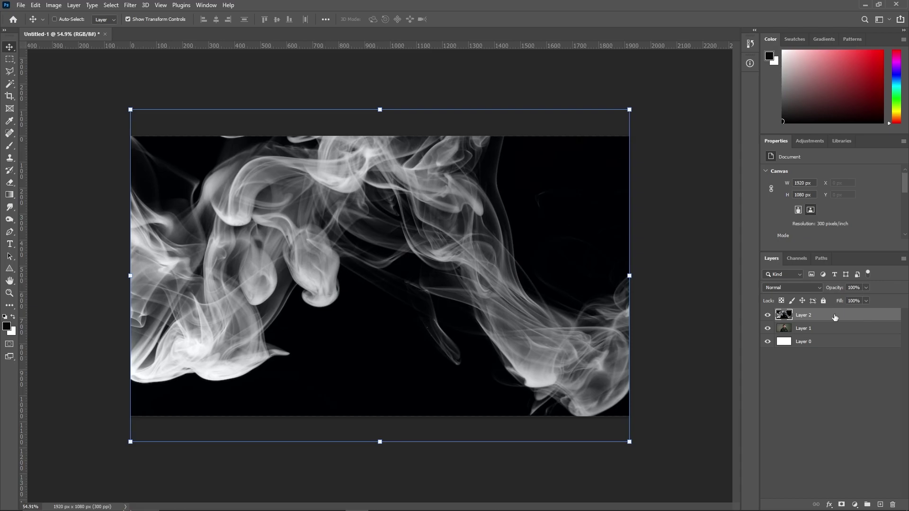
- Open Layer Style Blending Options for Layer 2's smoke image
double_click(834, 316)
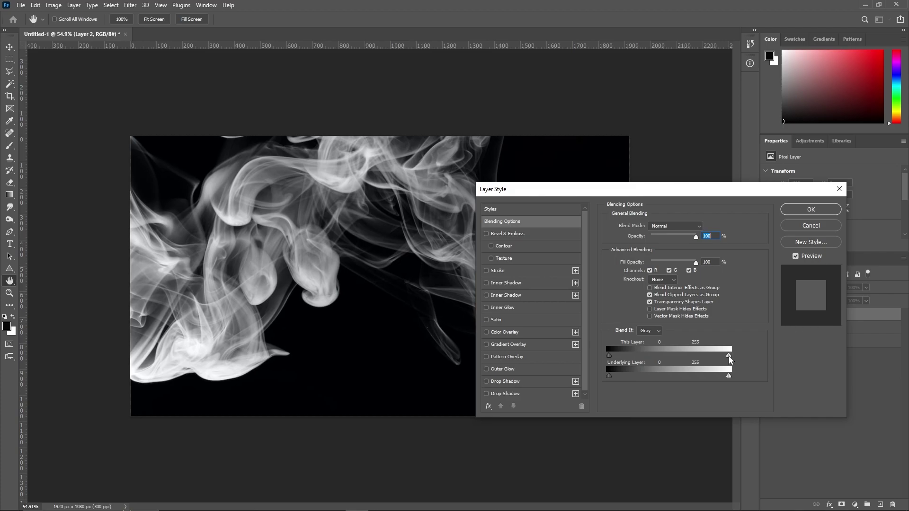
- Adjust This Layer's Blend If sliders, splitting the black one, so dark smoke fades and the man shows
left_click_drag(728, 356, 668, 360)
key("alt")
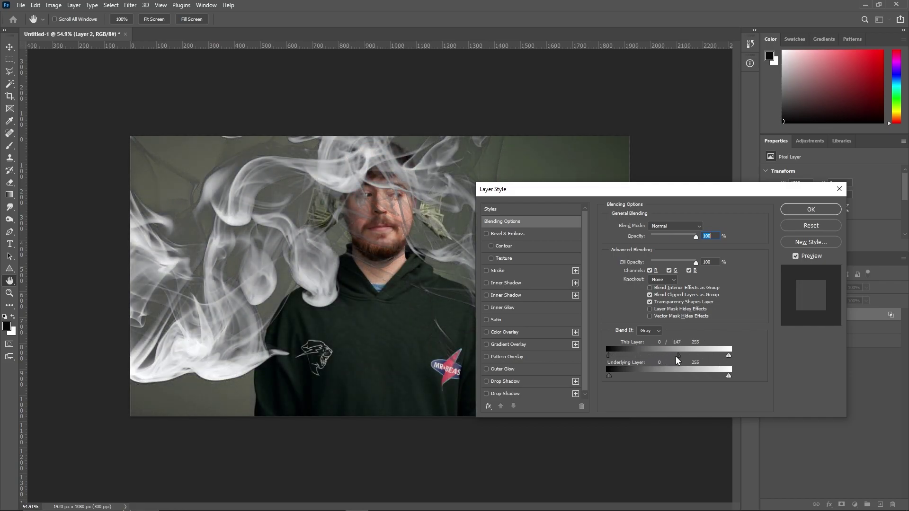
left_click_drag(610, 358, 643, 357)
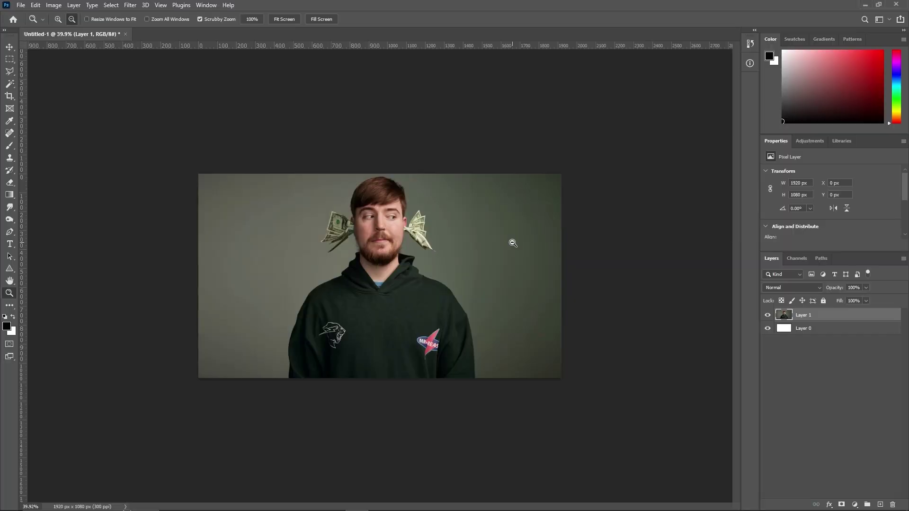
- Paste the grainy texture as Layer 2 and split-blend out its dark areas up to 113 in Blend If
key("ctrl+v")
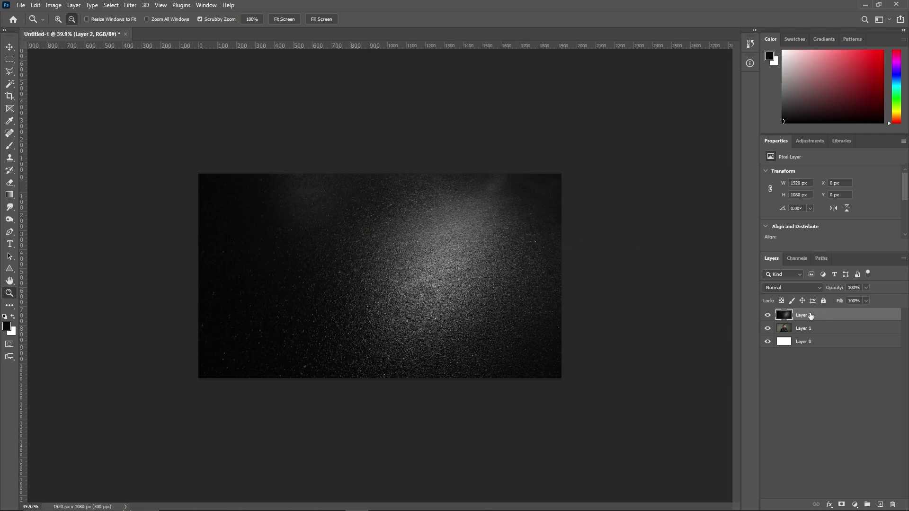
double_click(808, 311)
left_click_drag(475, 394, 528, 395)
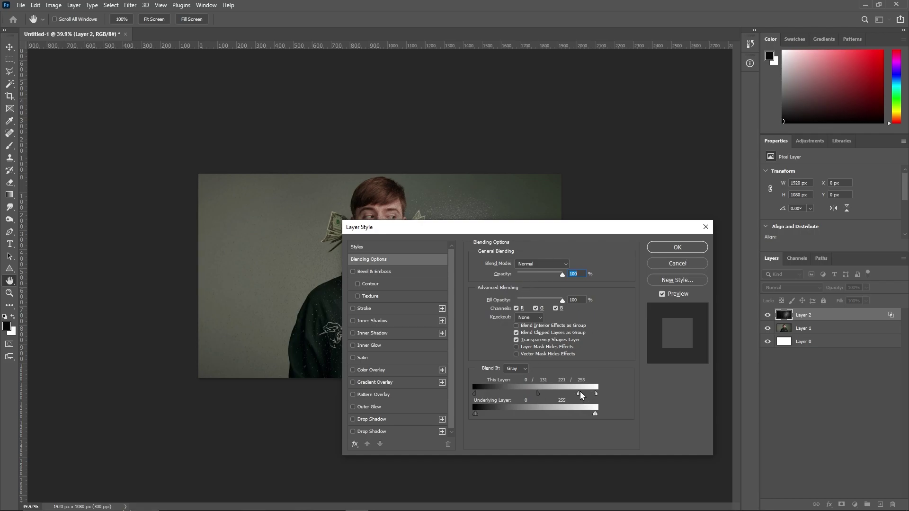
left_click(676, 246)
- Set the texture layer's opacity to 38%
key("z")
scroll(455, 260, "up", 5)
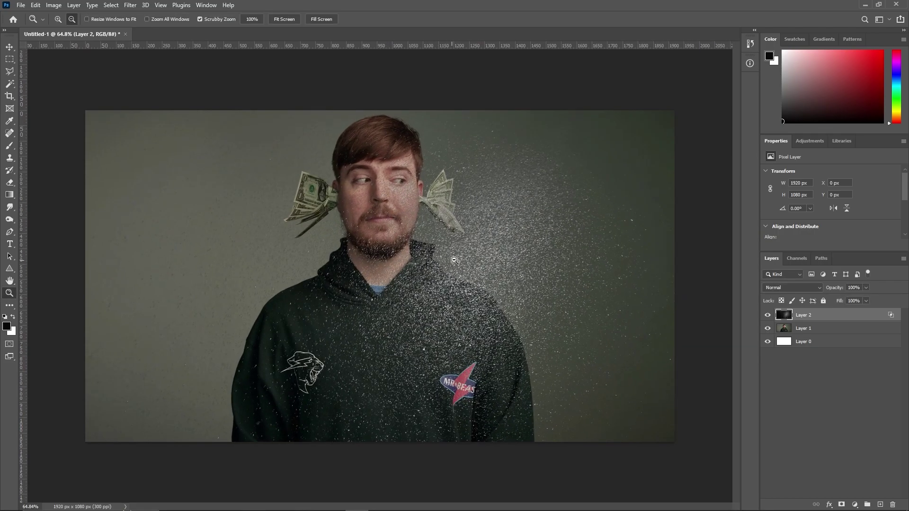
left_click(866, 288)
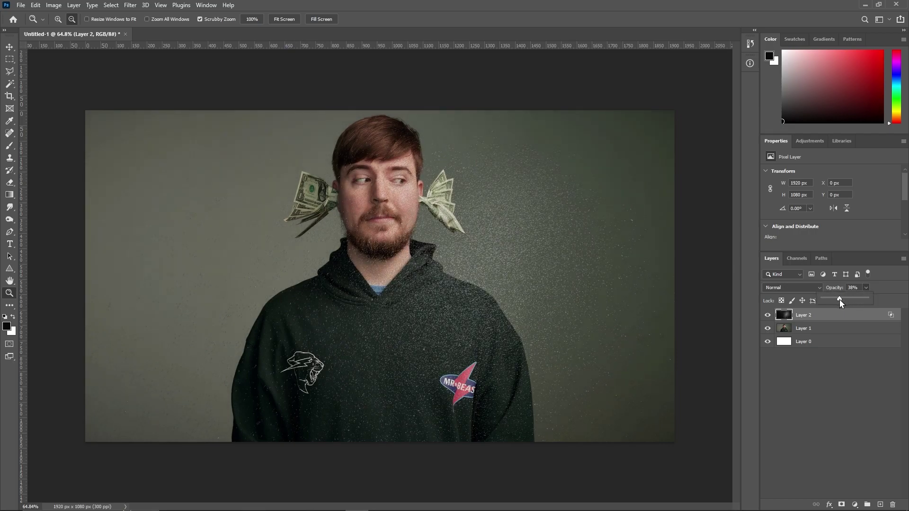
scroll(497, 304, "down", 3)
scroll(515, 286, "up", 3)
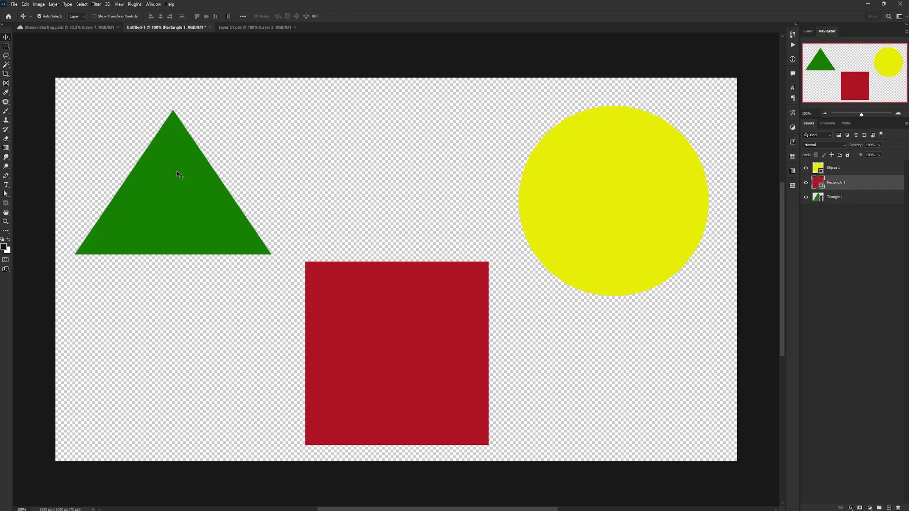
- With Auto-Select, shift the green triangle, yellow circle and red square slightly on the canvas
left_click(216, 213)
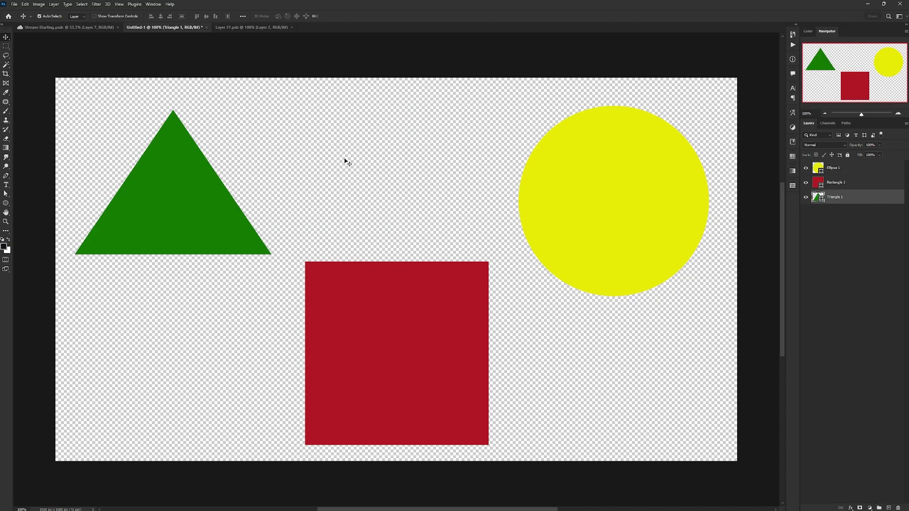
left_click_drag(165, 151, 185, 144)
mouse_move(637, 185)
left_mouse_down()
mouse_move(445, 171)
mouse_move(613, 175)
mouse_move(630, 183)
left_mouse_up()
left_click_drag(455, 268, 472, 259)
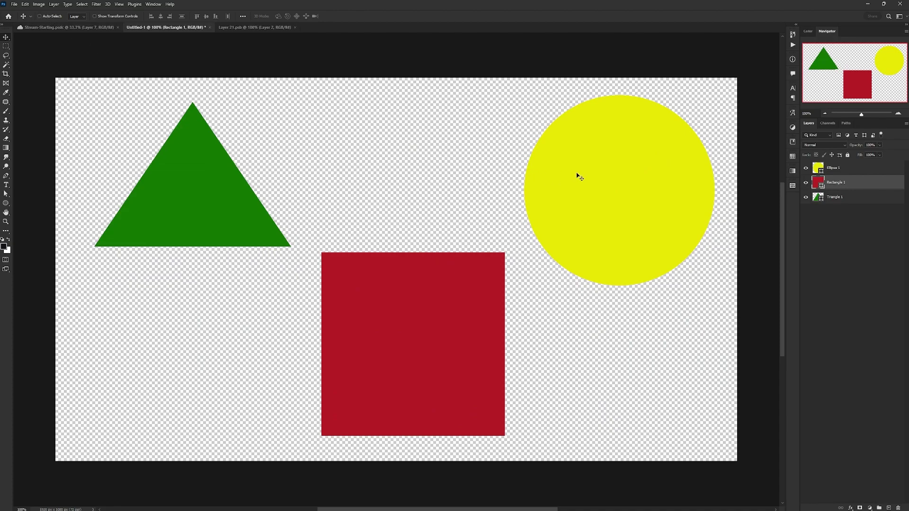
mouse_move(604, 178)
left_mouse_down()
mouse_move(582, 150)
mouse_move(609, 158)
mouse_move(599, 169)
left_mouse_up()
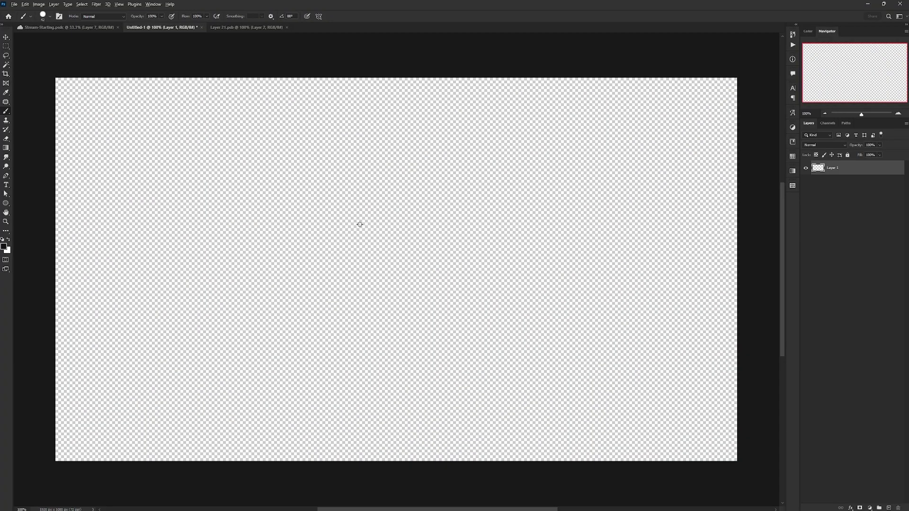
- Resize the brush to about 576 px, then open Save for Web (Shift+Ctrl+Alt+S) and cancel it
right_click(386, 240, "alt")
mouse_move(385, 241)
left_mouse_down()
mouse_move(482, 245)
mouse_move(380, 247)
mouse_move(497, 247)
mouse_move(475, 106)
mouse_move(473, 20)
mouse_move(456, 250)
mouse_move(460, 80)
mouse_move(454, 277)
left_mouse_up()
key("ctrl+alt+shift+s")
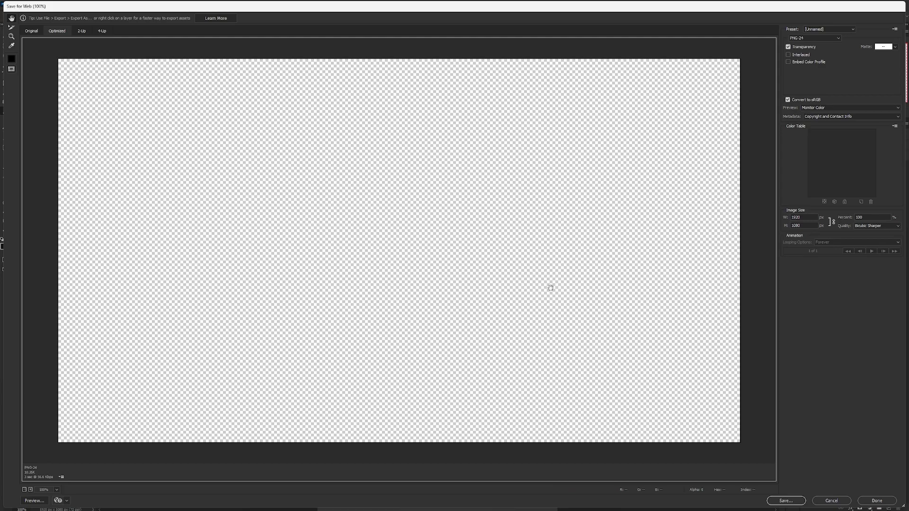
left_click(820, 500)
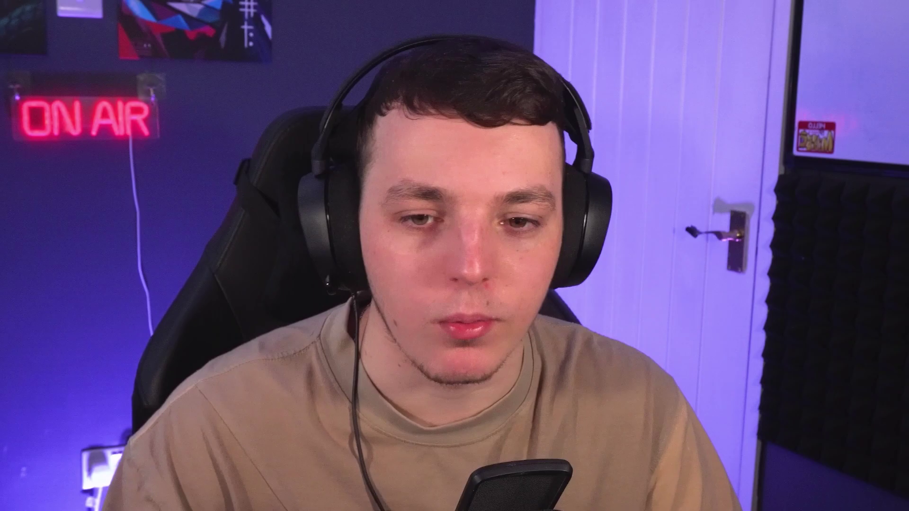